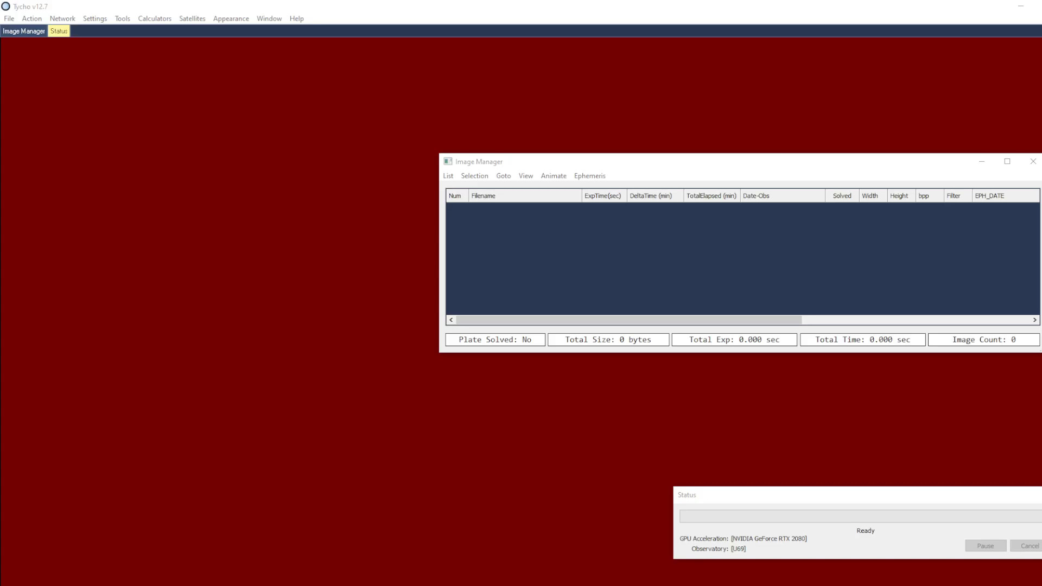
Load all 30 calibrated comet FIT images from comet_atlas_g_a into the Image Manager list.
left_click(906, 228)
left_click(448, 176)
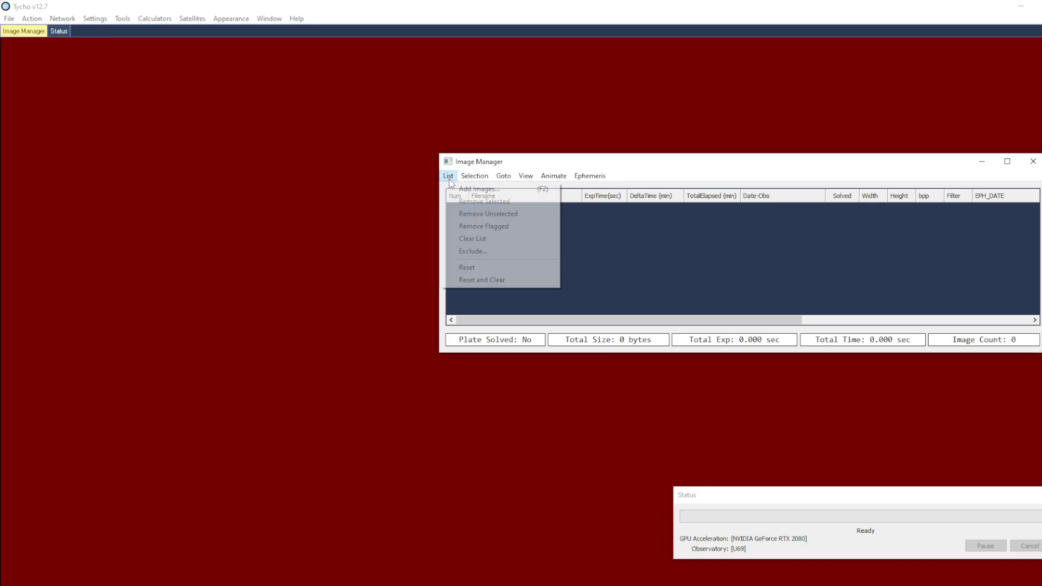
left_click(467, 187)
left_click(715, 258)
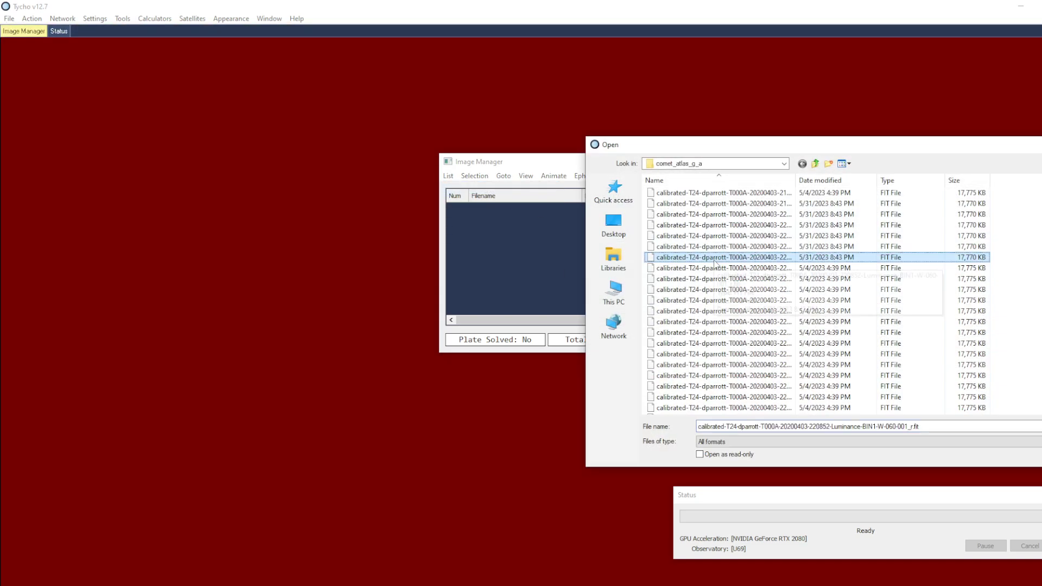
key("ctrl+a")
key("Return")
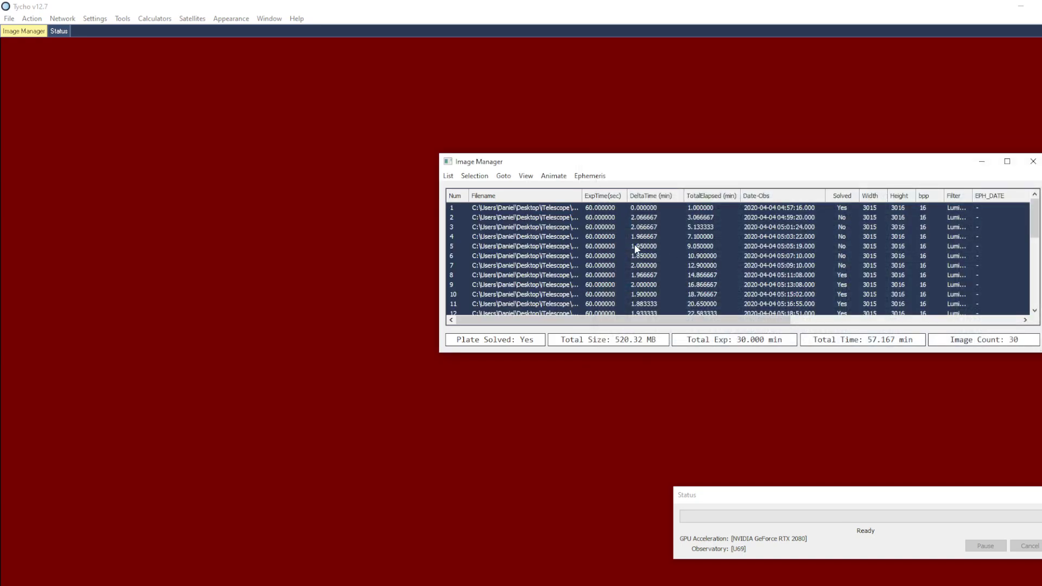
left_click(32, 18)
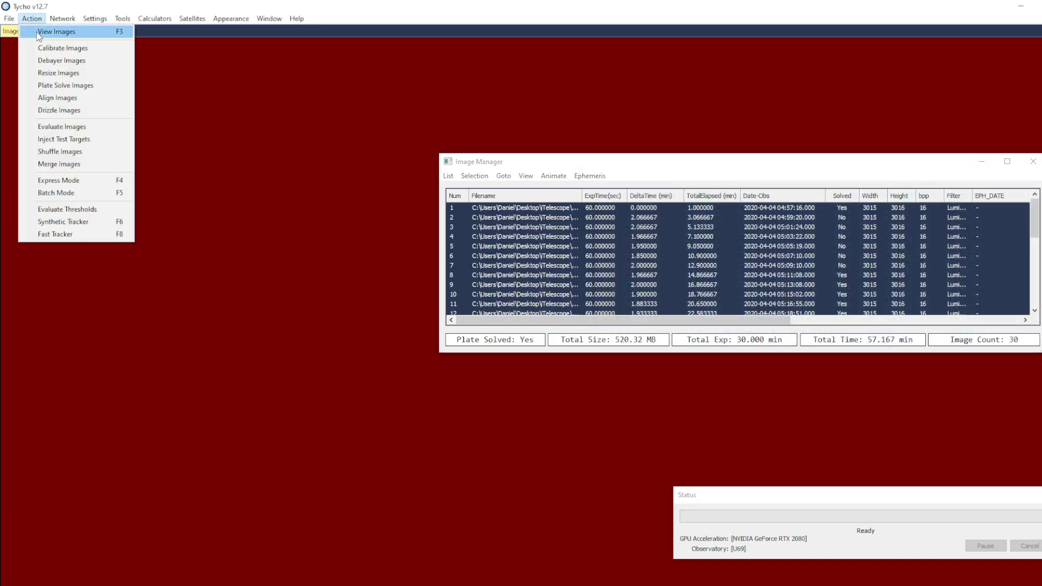
View the loaded images and zoom out to 2x until the comet appears in the star field.
left_click(37, 31)
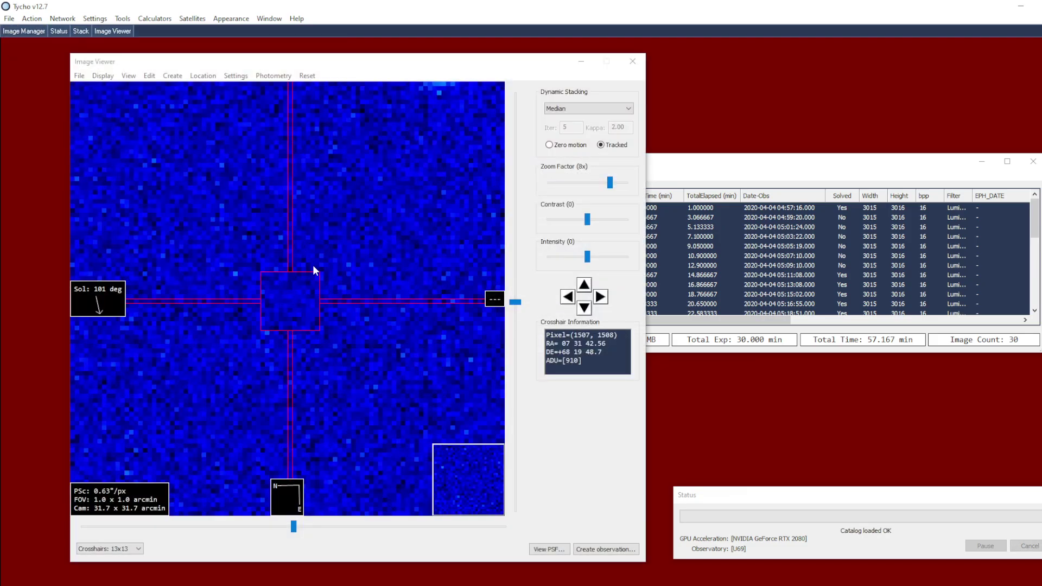
scroll(352, 277, "down", 2)
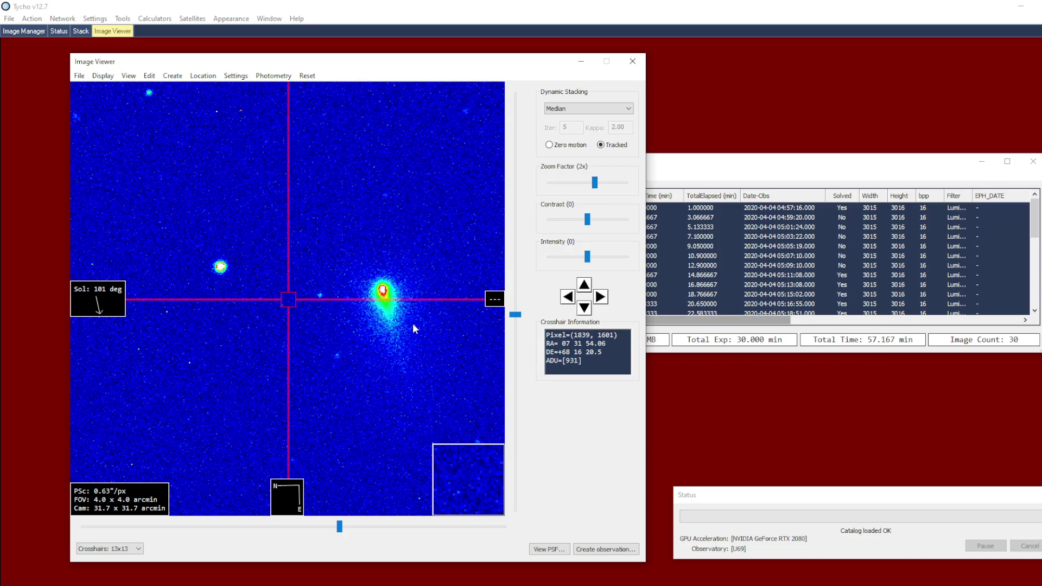
Centre the crosshair on the comet nucleus at RA 07 31 53.26, Dec +68 15 27.9, zoomed to 4x.
left_click(384, 294)
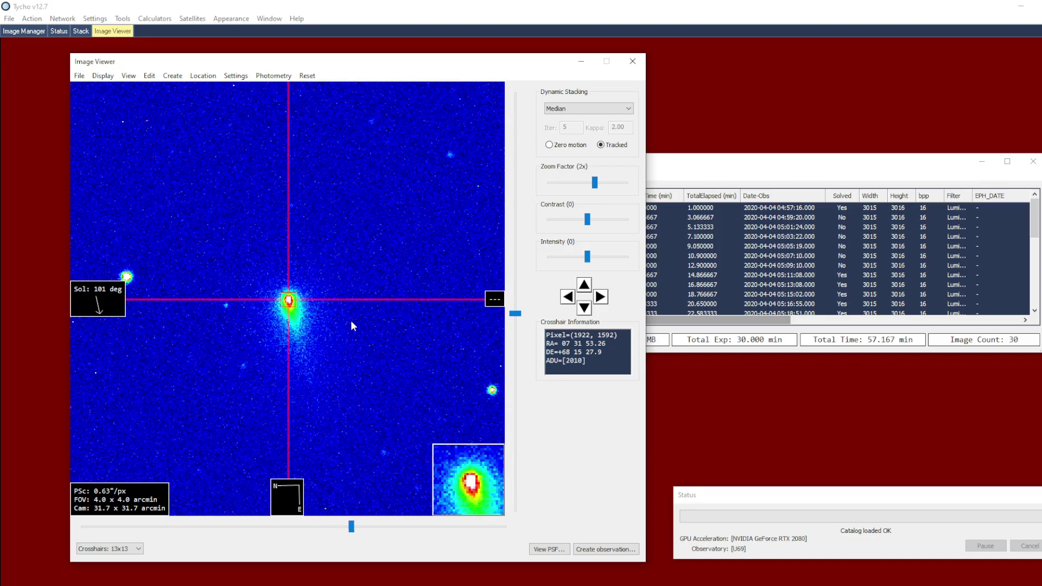
scroll(353, 324, "up", 1)
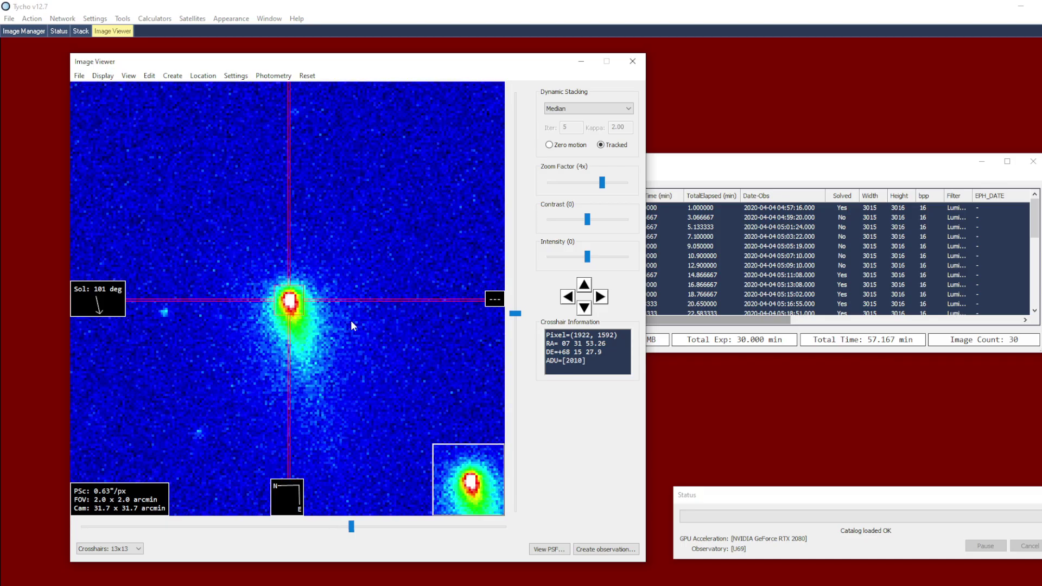
right_click(379, 273)
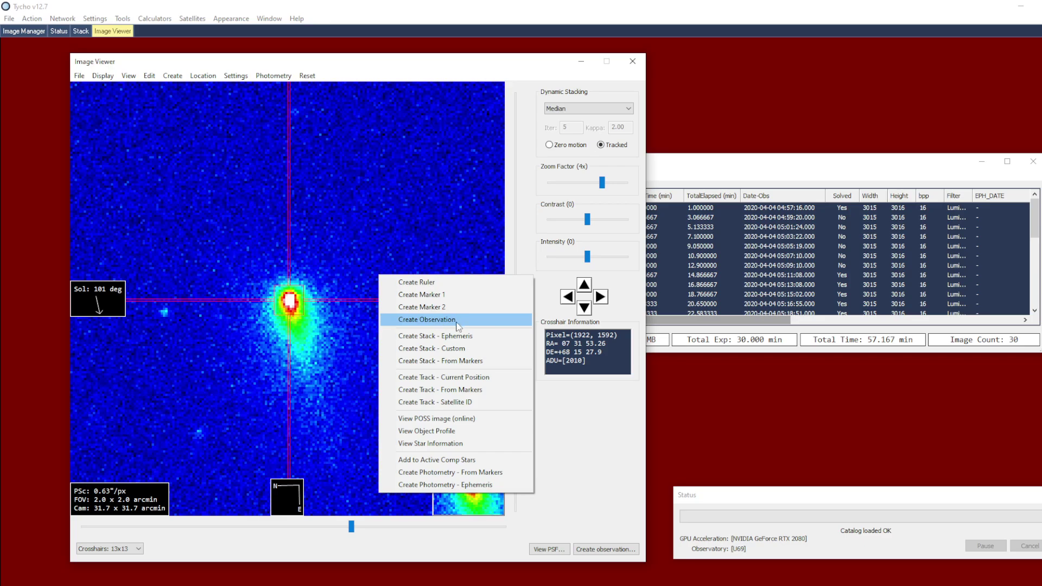
left_click(386, 250)
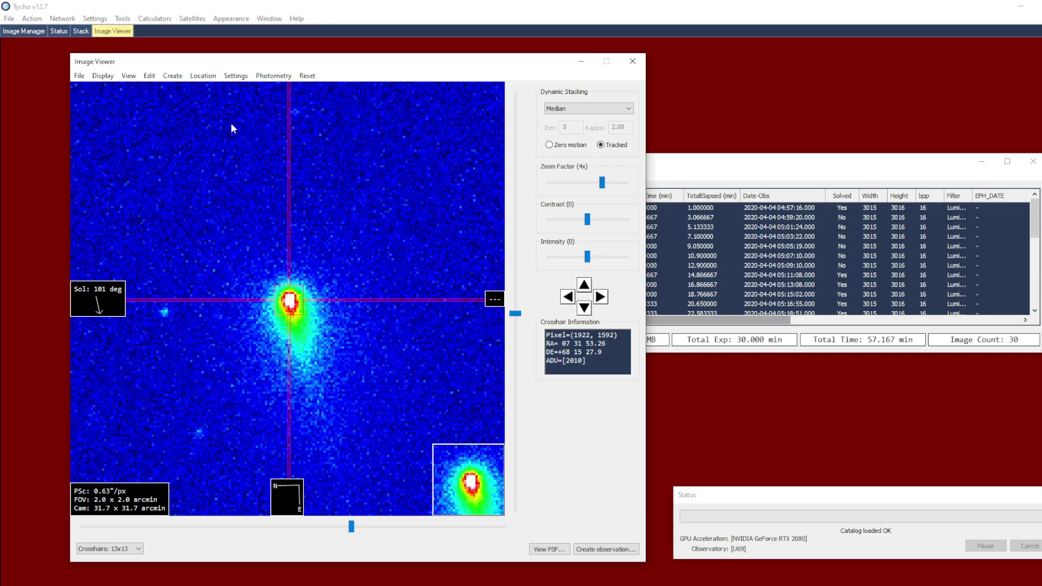
left_click(172, 75)
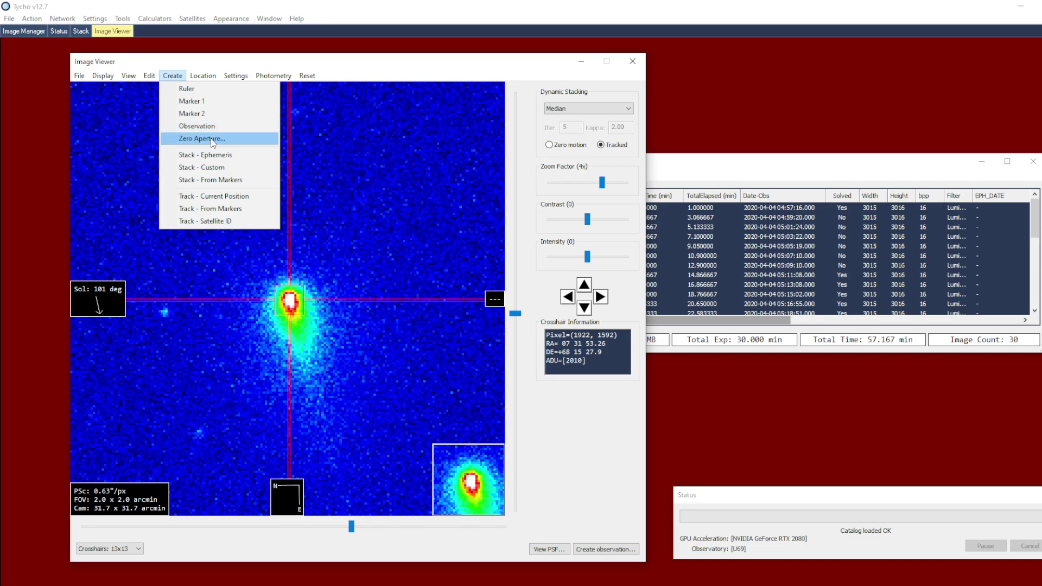
Run Zero Aperture with min aperture 2 and max aperture 7 pixels to create six comet observations.
left_click(211, 140)
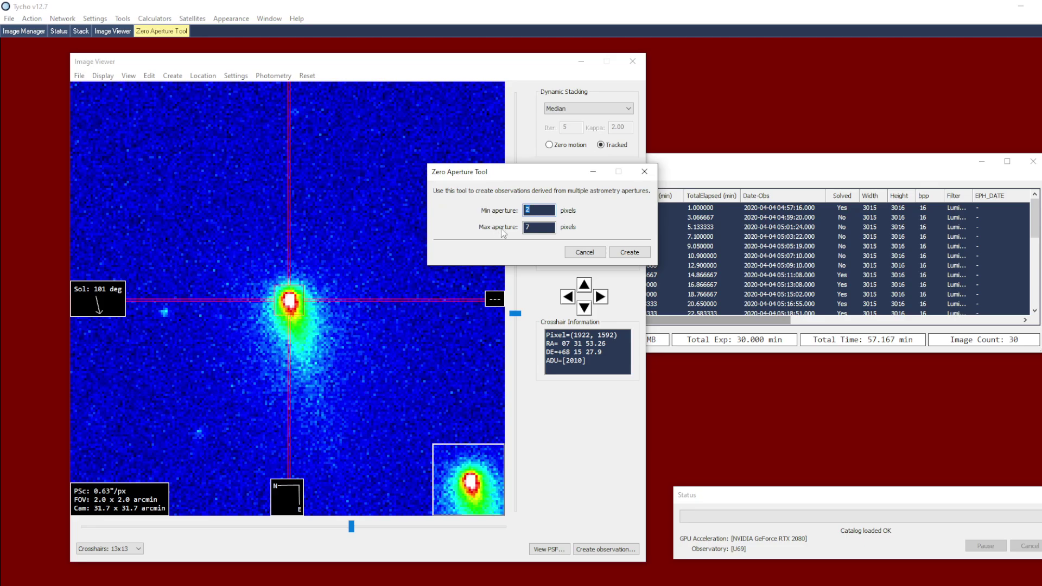
left_click(541, 211)
double_click(535, 229)
left_click(631, 254)
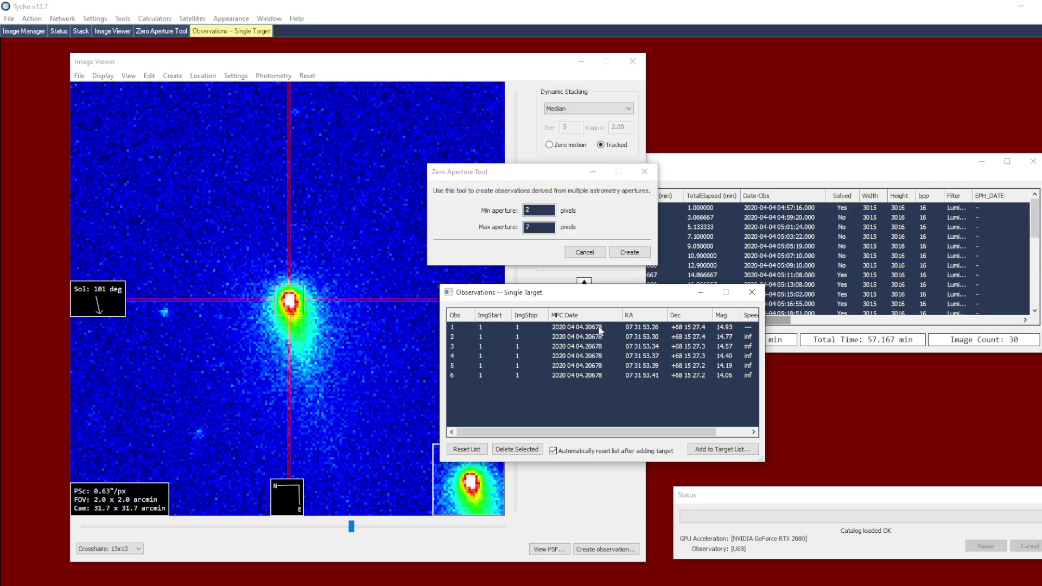
left_click(580, 329)
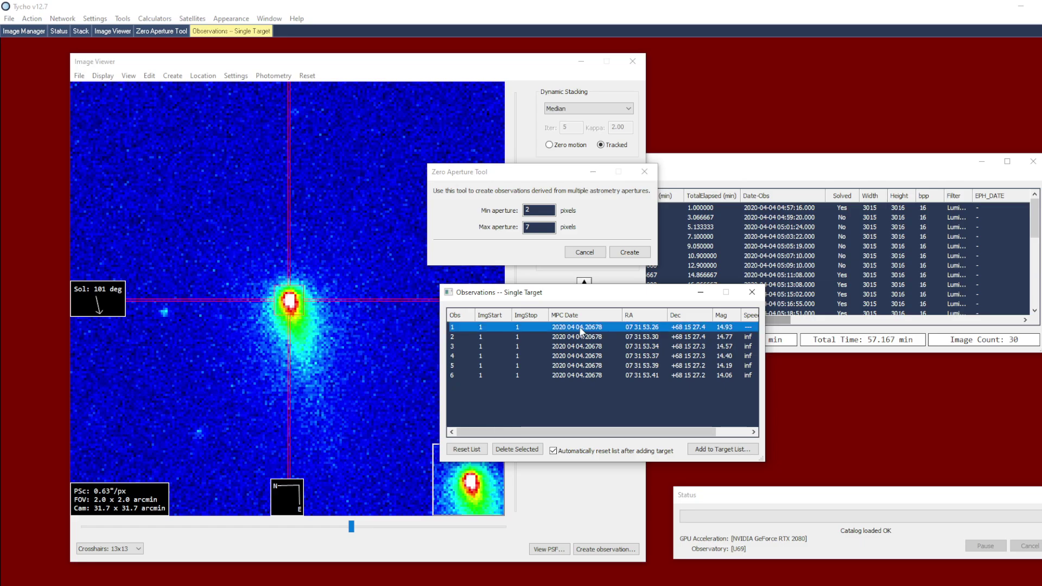
left_click(575, 338)
left_click(573, 347)
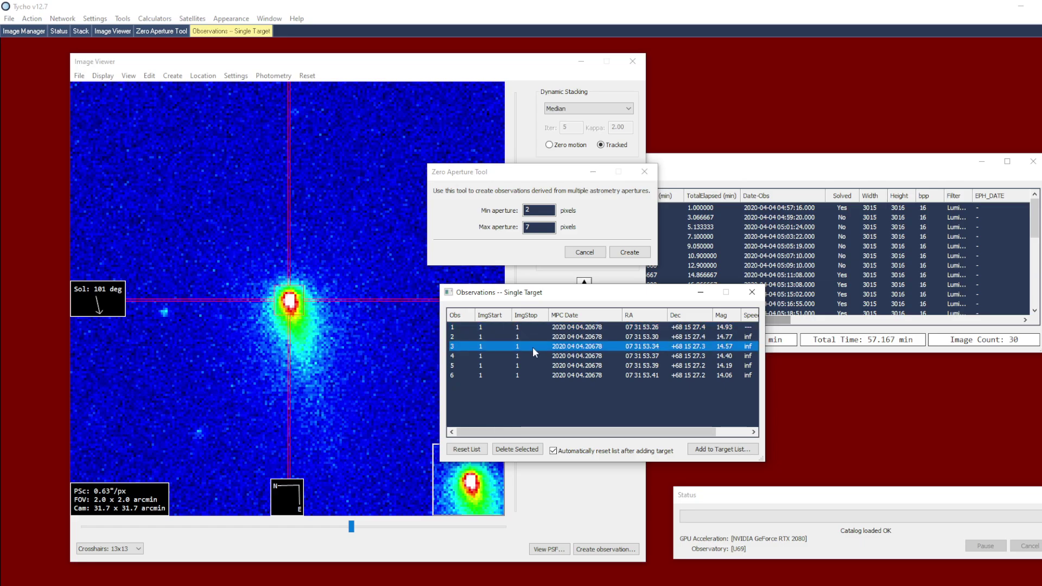
scroll(320, 301, "up", 1)
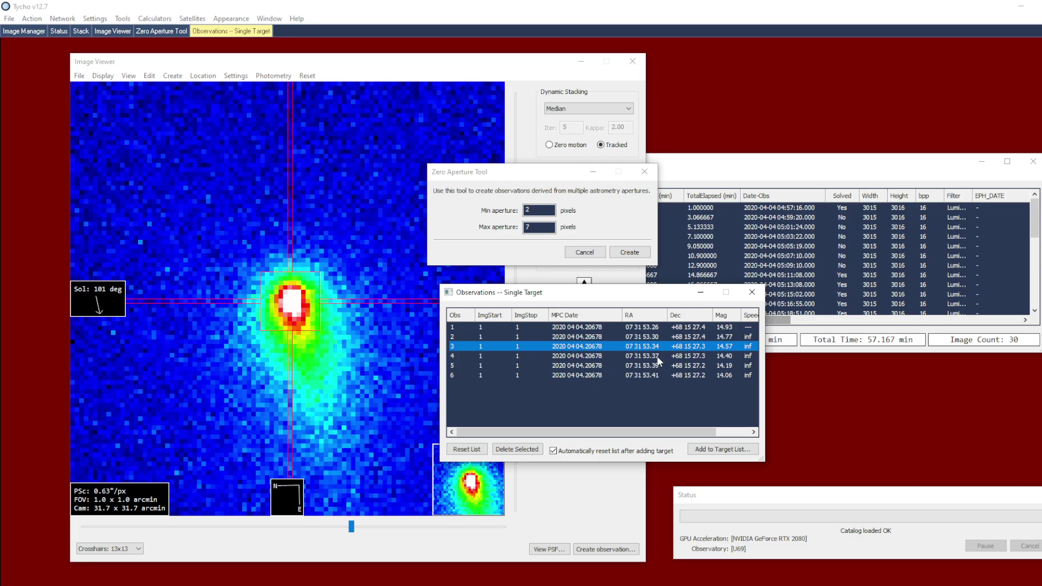
left_click(460, 355)
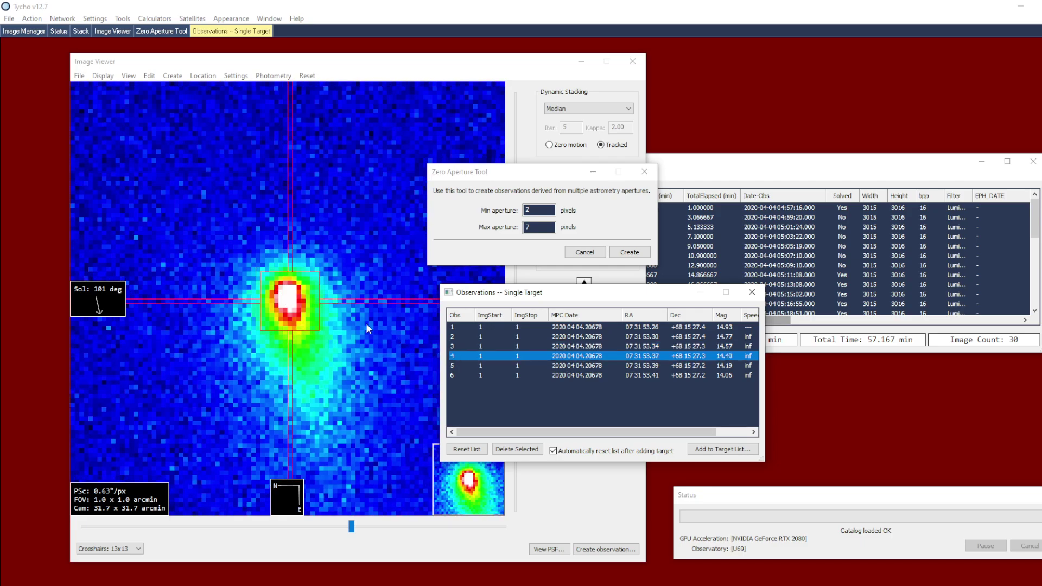
left_click(470, 327)
left_click(471, 335)
left_click(472, 346)
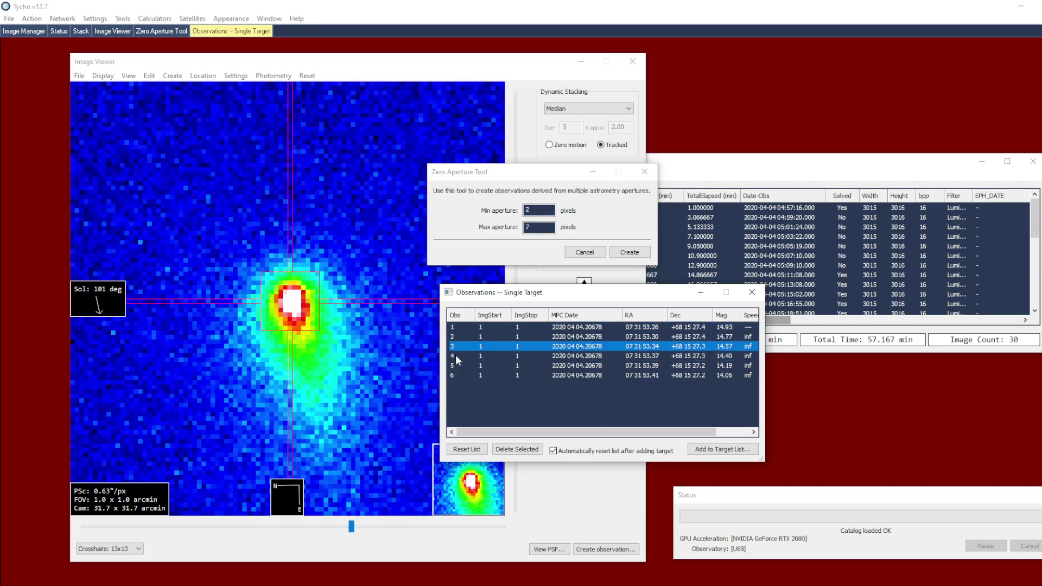
left_click(455, 355)
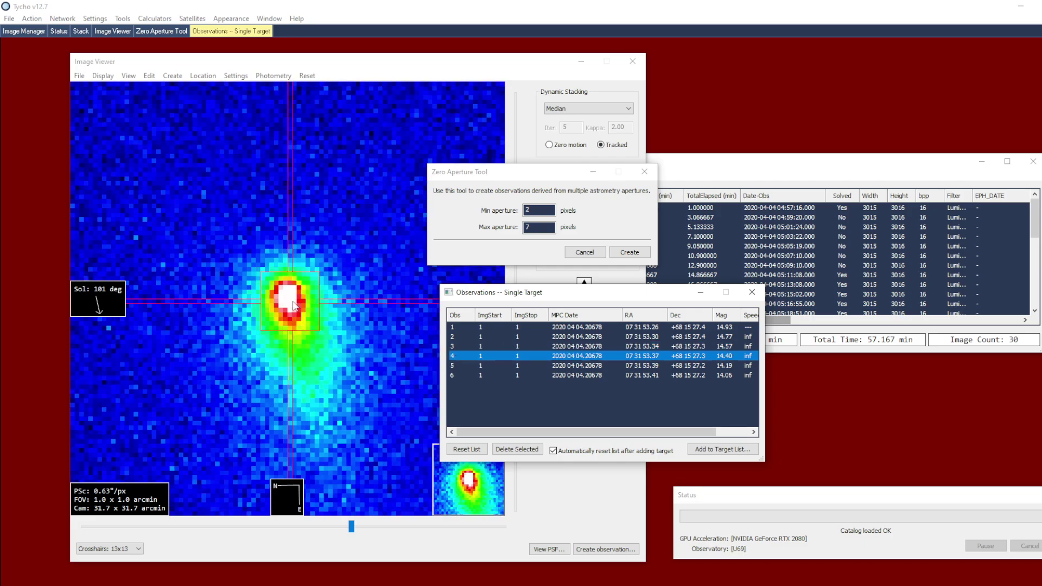
left_click(655, 328)
left_click(653, 336)
left_click(656, 346)
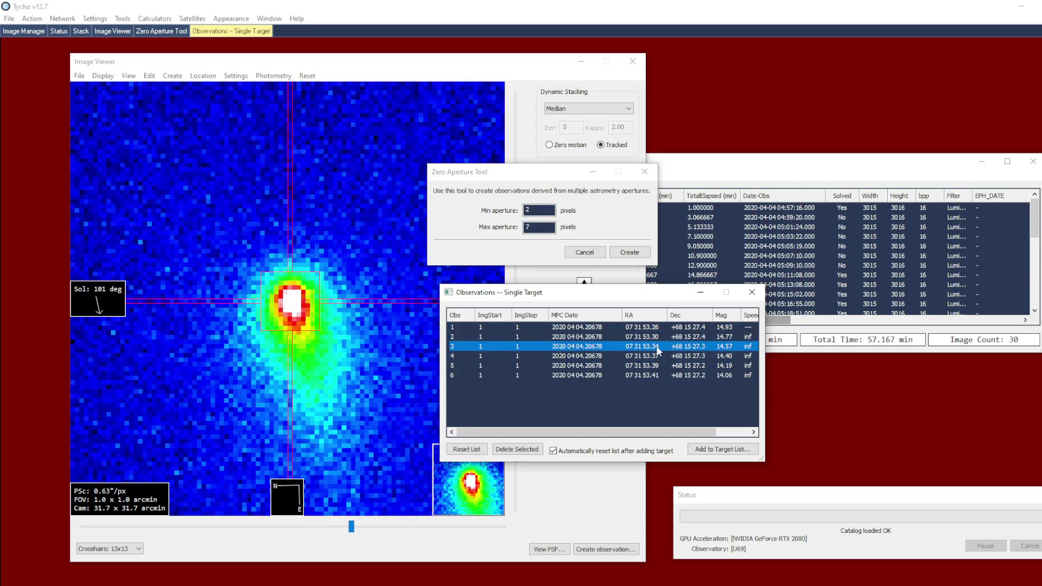
left_click(656, 356)
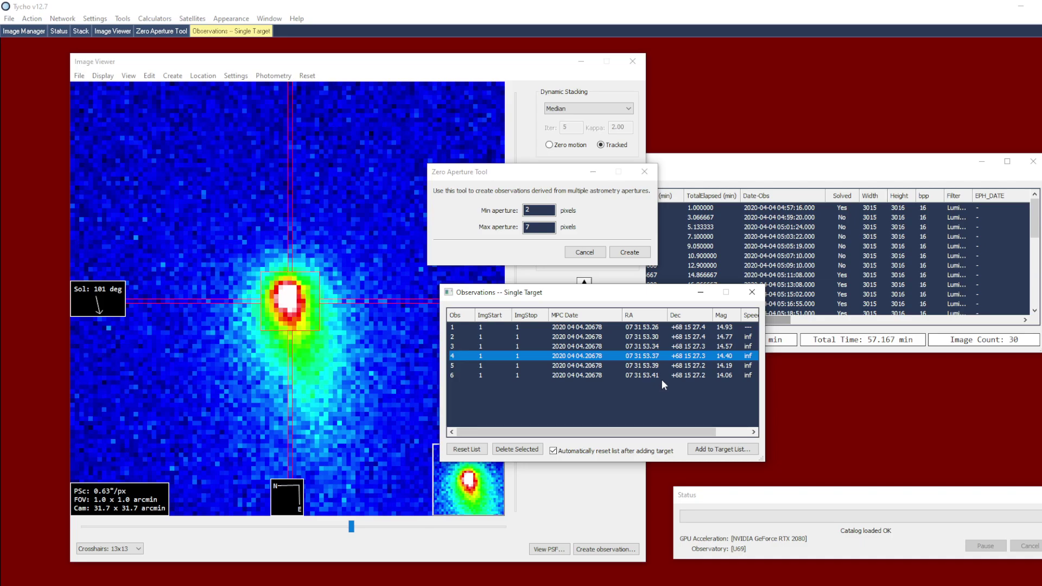
Add the six single-exposure measurements to the target list with provisional designation C/2019 Y4.
left_click(657, 381)
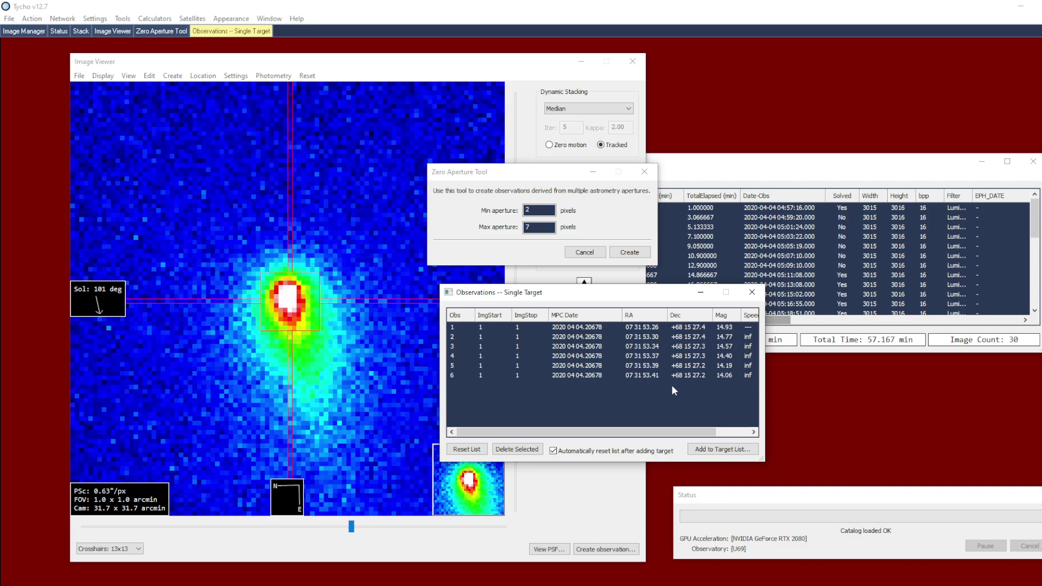
left_click(700, 450)
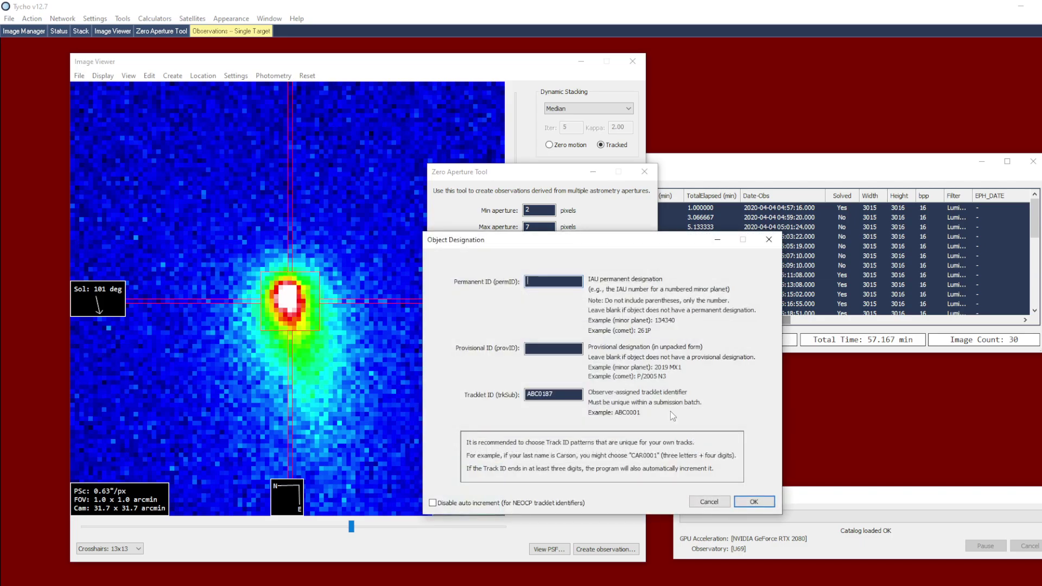
left_click(561, 350)
type("C/2019 Y4")
left_click(754, 502)
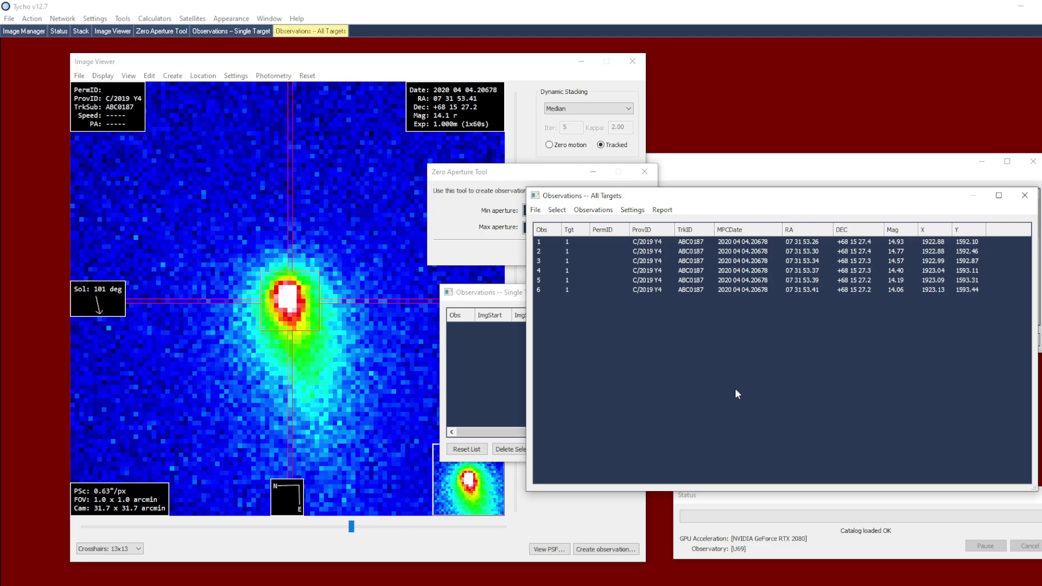
left_click(662, 209)
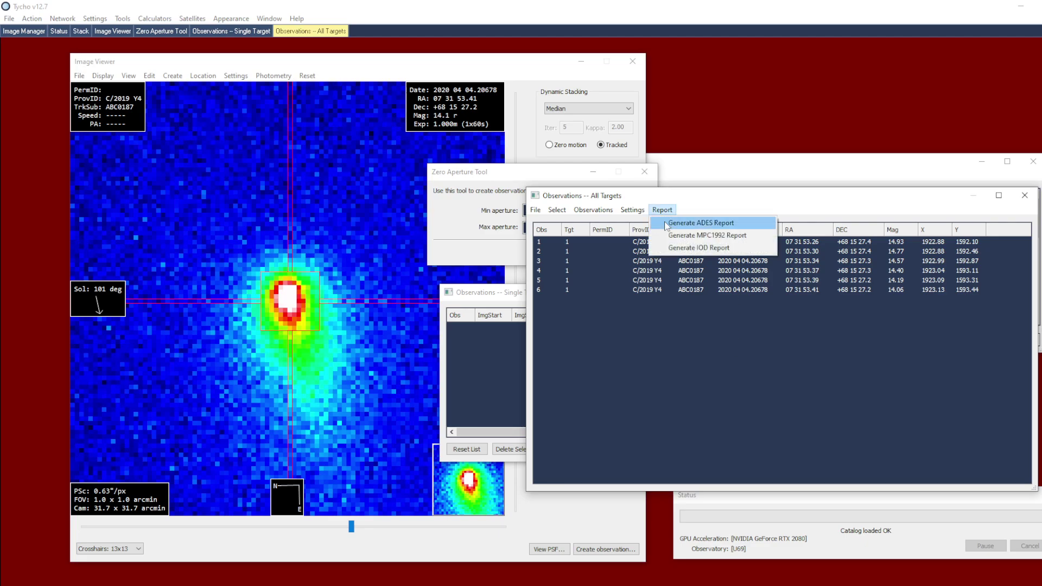
left_click(700, 223)
left_click_drag(844, 386, 153, 347)
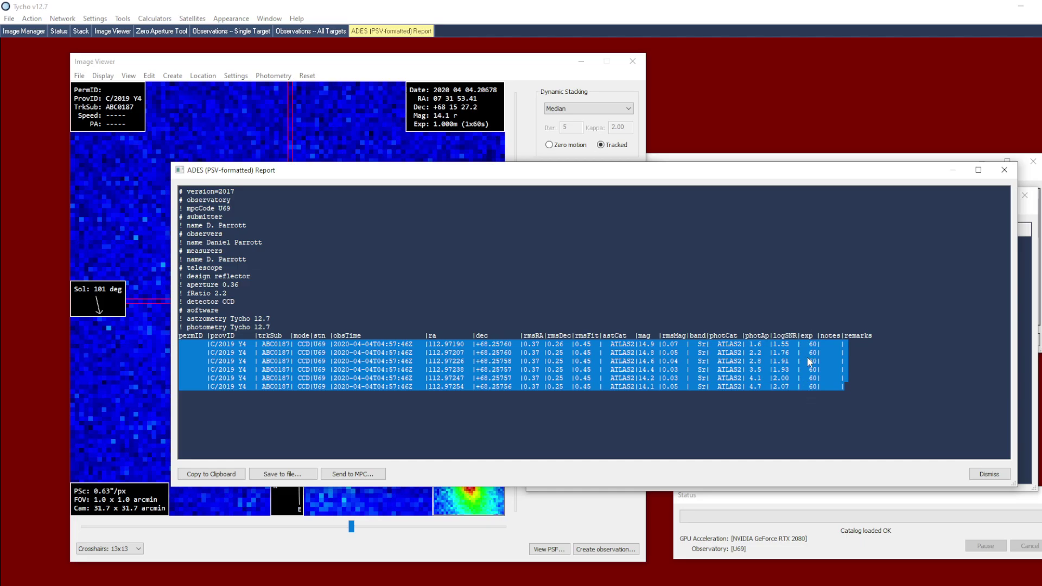
left_click(985, 474)
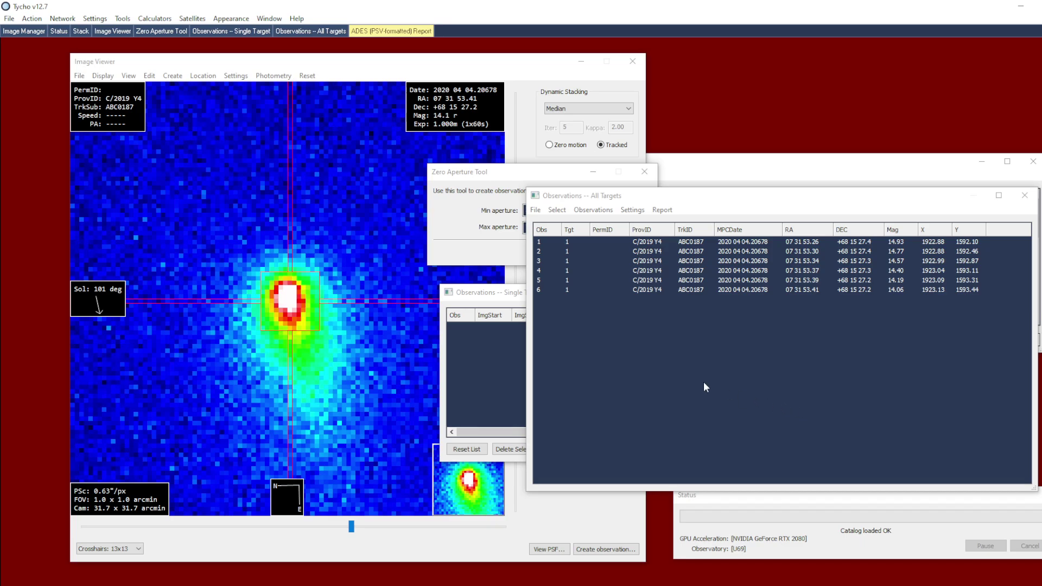
Place Marker 1 on the comet in the first image.
left_click(704, 180)
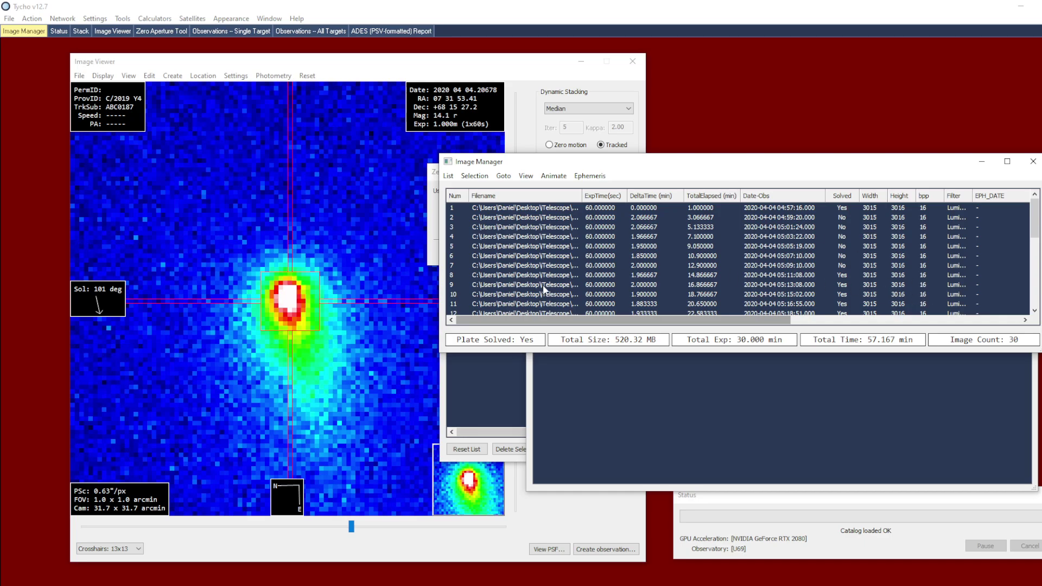
right_click(293, 297)
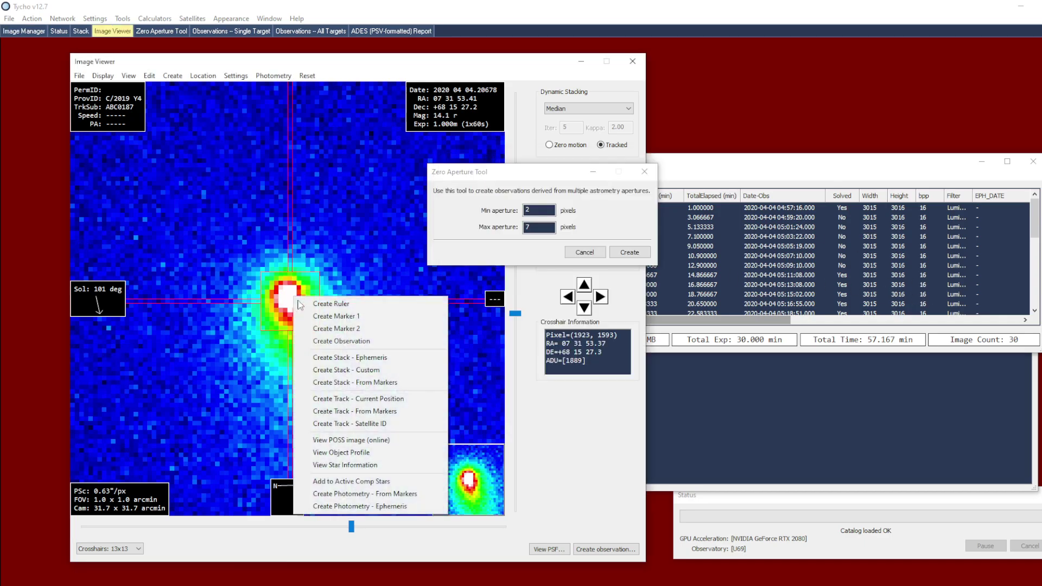
left_click(379, 319)
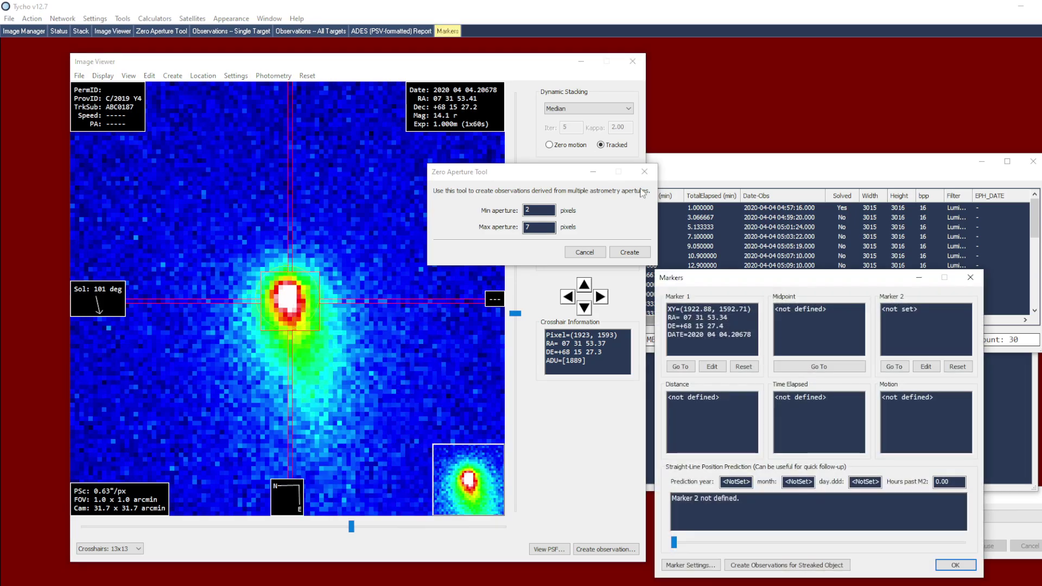
Load image 30 and place Marker 2 on the comet's new position.
left_click(652, 208)
scroll(588, 305, "down", 6)
left_click(588, 305)
scroll(337, 217, "down", 4)
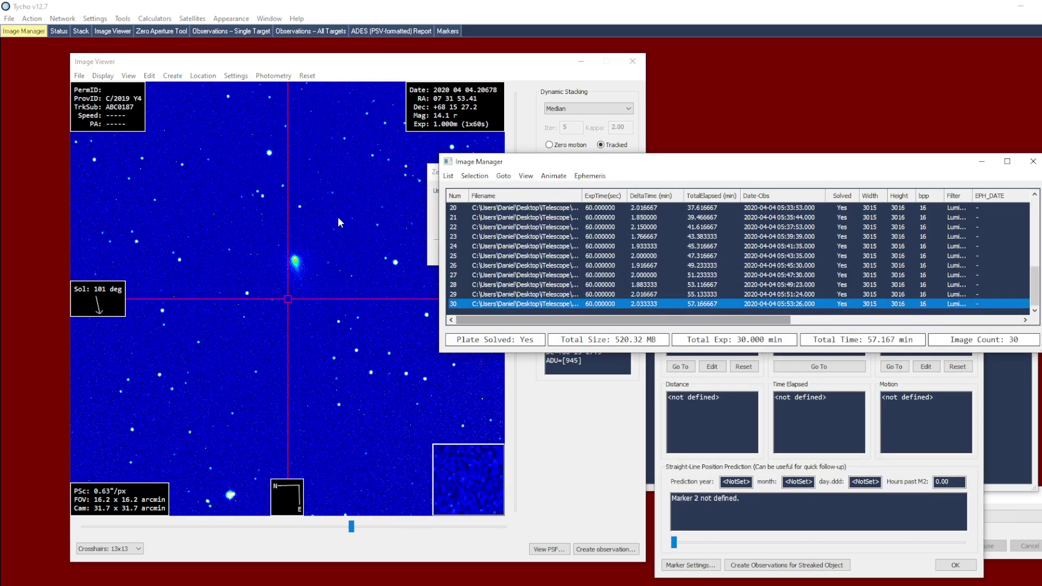
left_click(293, 262)
scroll(297, 265, "up", 3)
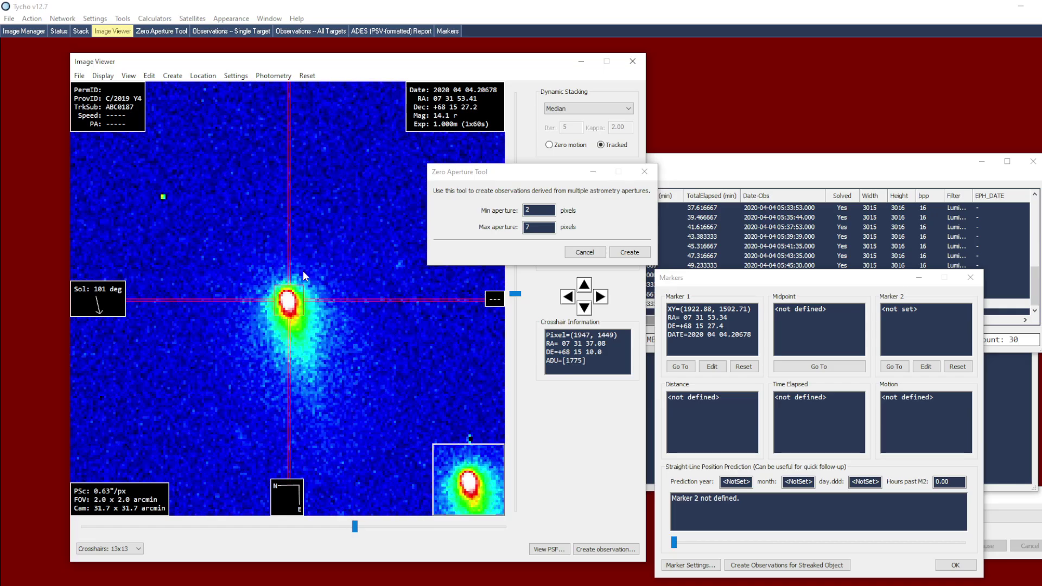
right_click(336, 293)
left_click(365, 325)
Stack all frames from the markers along the comet's motion of 1.63 arcsec/min at PA 259.04°.
scroll(359, 311, "down", 1)
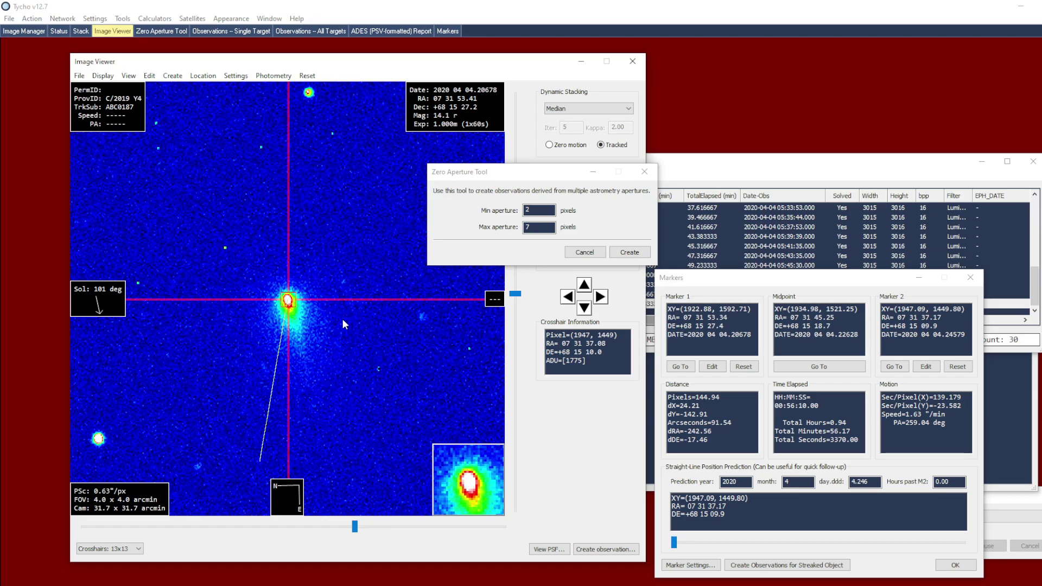
right_click(325, 327)
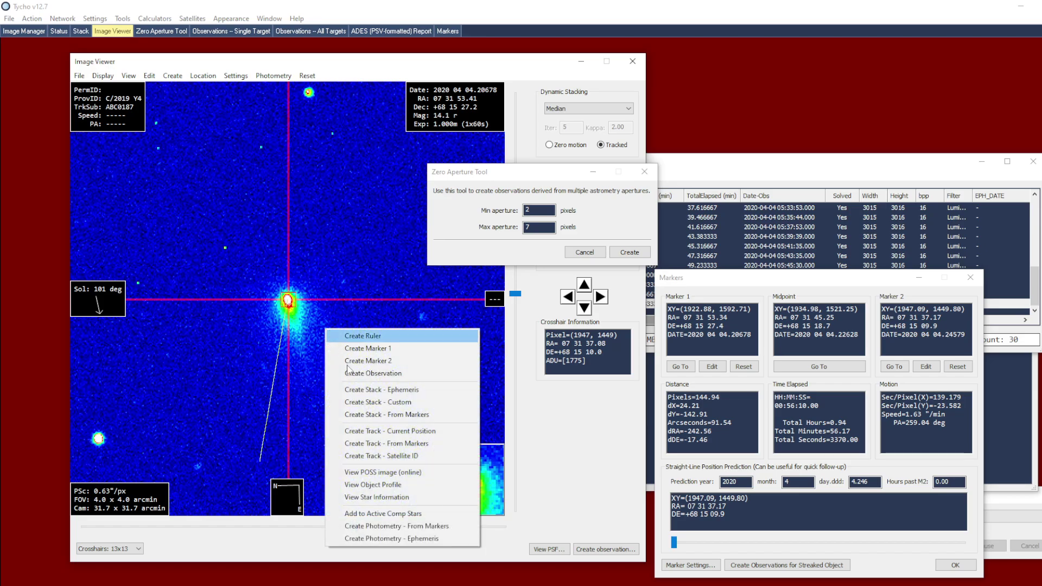
left_click(361, 417)
Create six 2–7 pixel zero-aperture stack measurements and add them as C/2019 Y4, tracklet ABC0188.
scroll(353, 373, "up", 1)
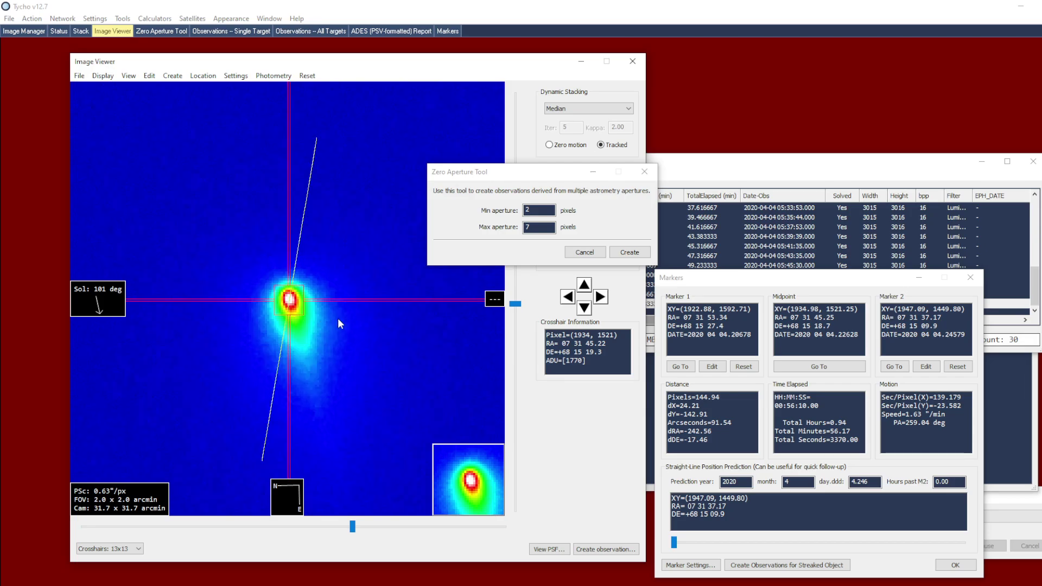
left_click(627, 253)
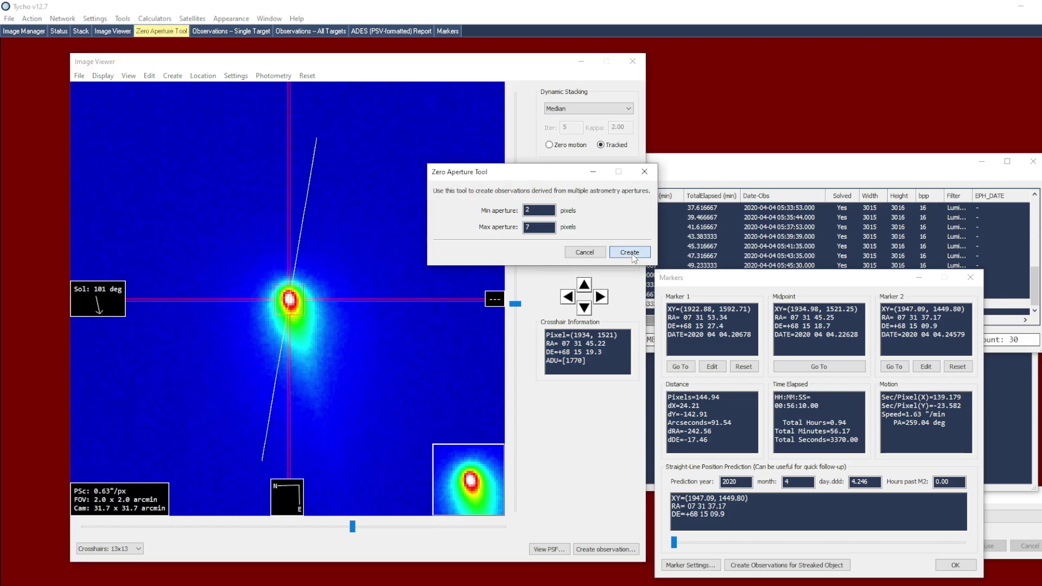
left_click(616, 250)
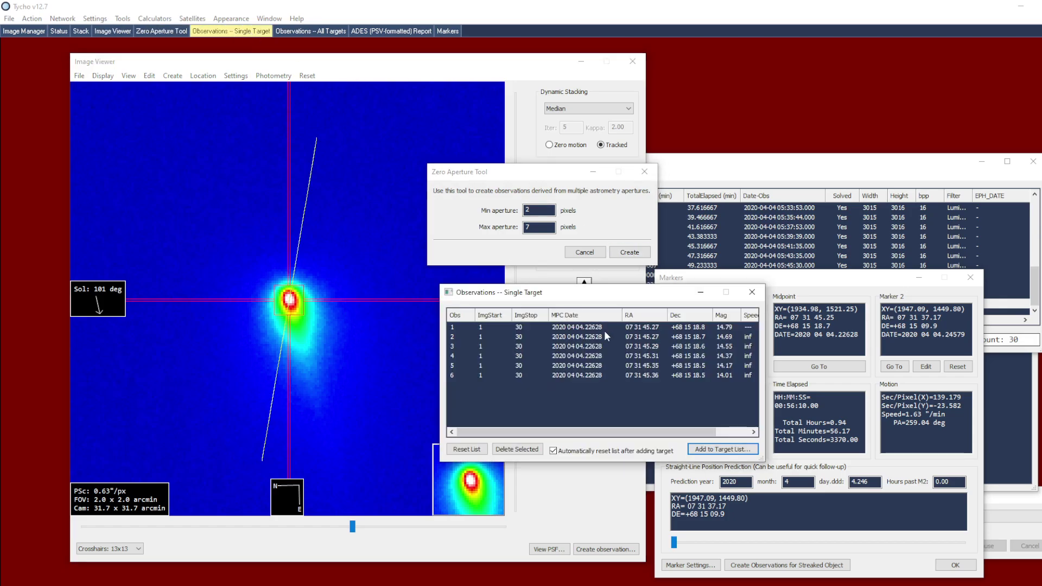
left_click(697, 448)
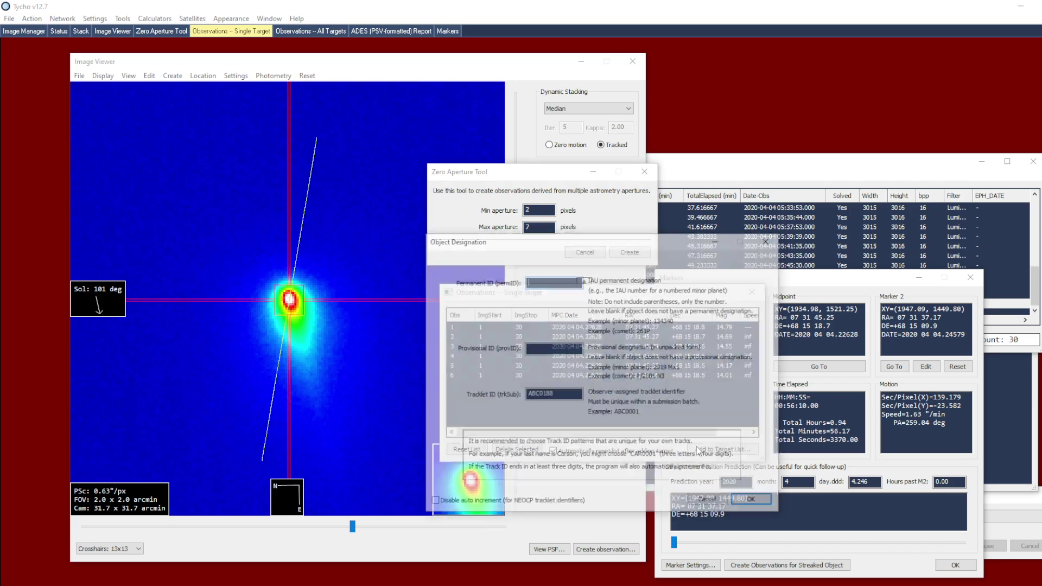
type("C/2019 Y")
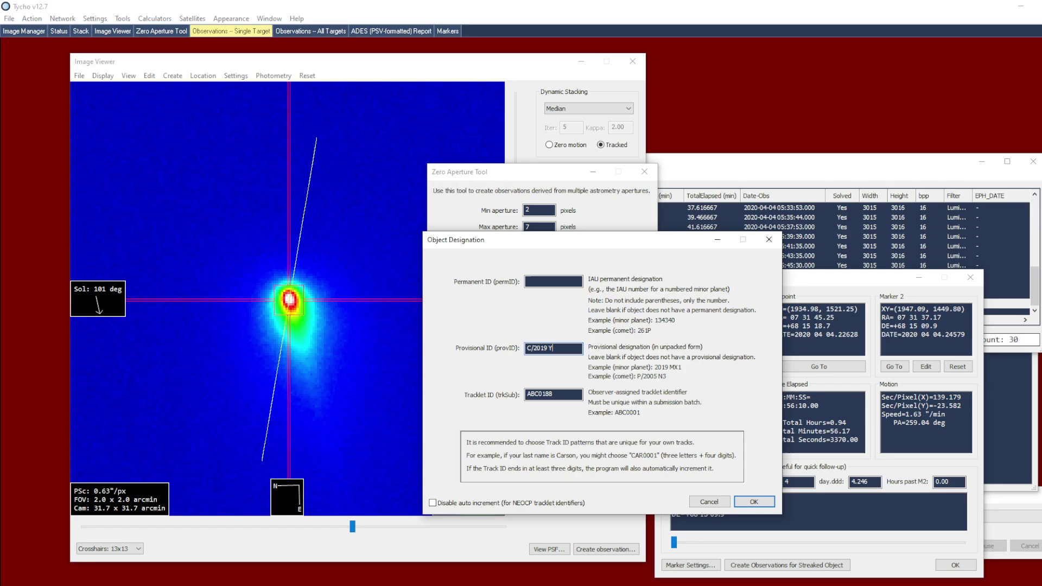
type("4")
left_click(754, 502)
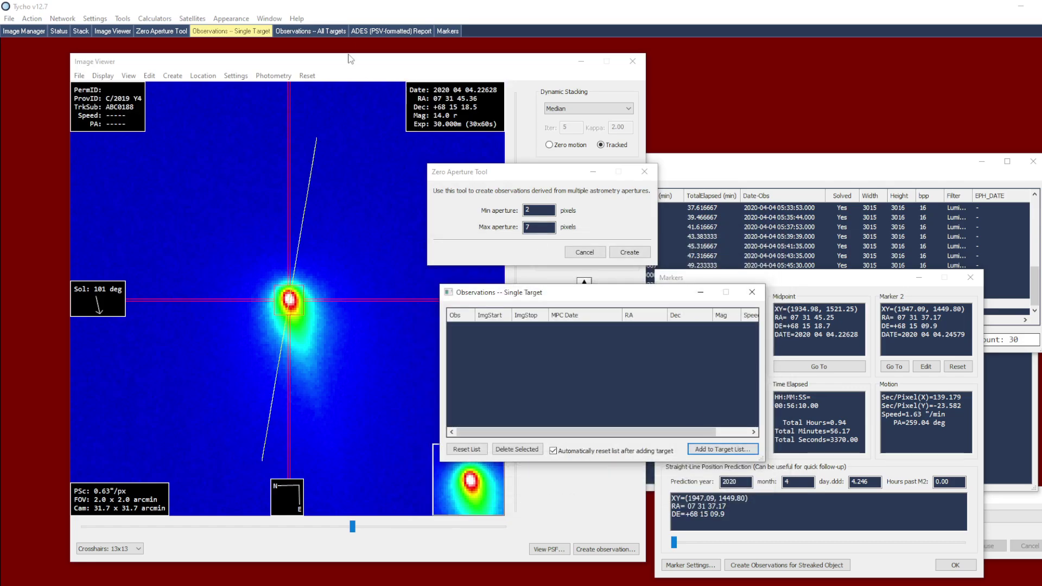
Generate the ADES report for all twelve C/2019 Y4 measurements in All Targets.
left_click(310, 31)
left_click(662, 210)
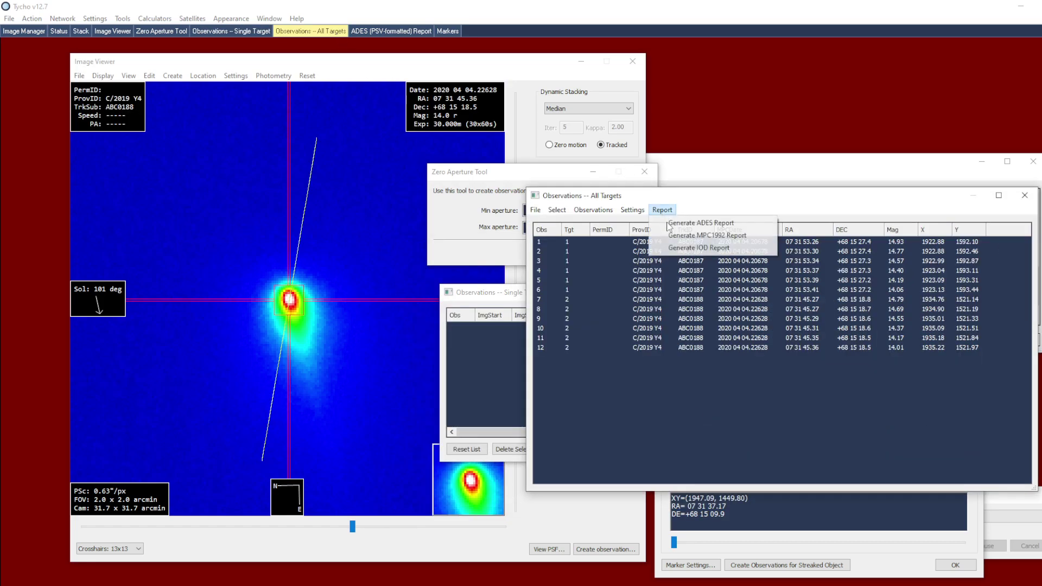
left_click(671, 223)
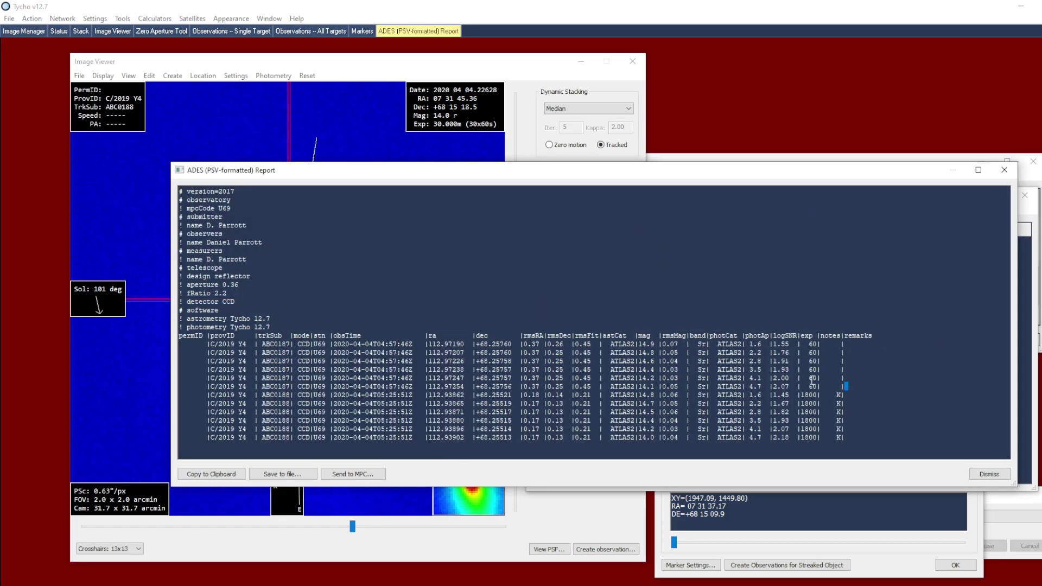
Select the ABC0187 and ABC0188 row groups and the photAp column heading in the report.
left_click_drag(812, 380, 165, 344)
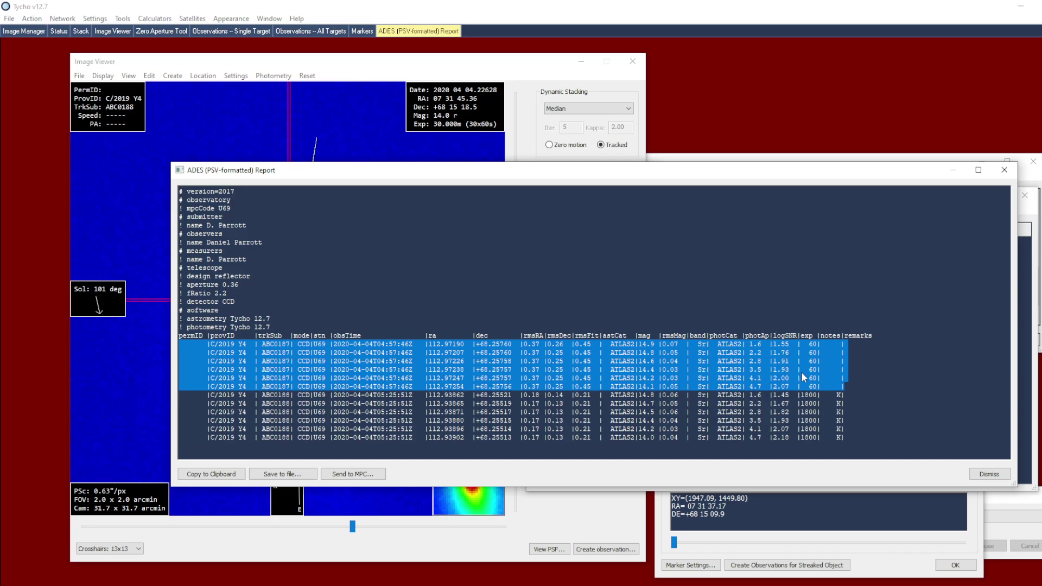
left_click_drag(856, 438, 161, 395)
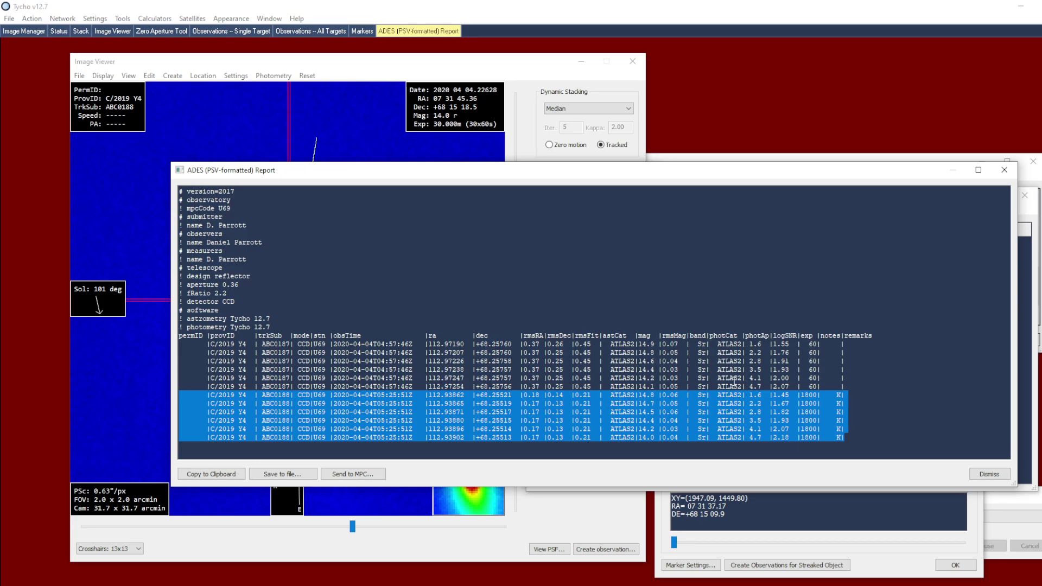
left_click_drag(746, 336, 771, 339)
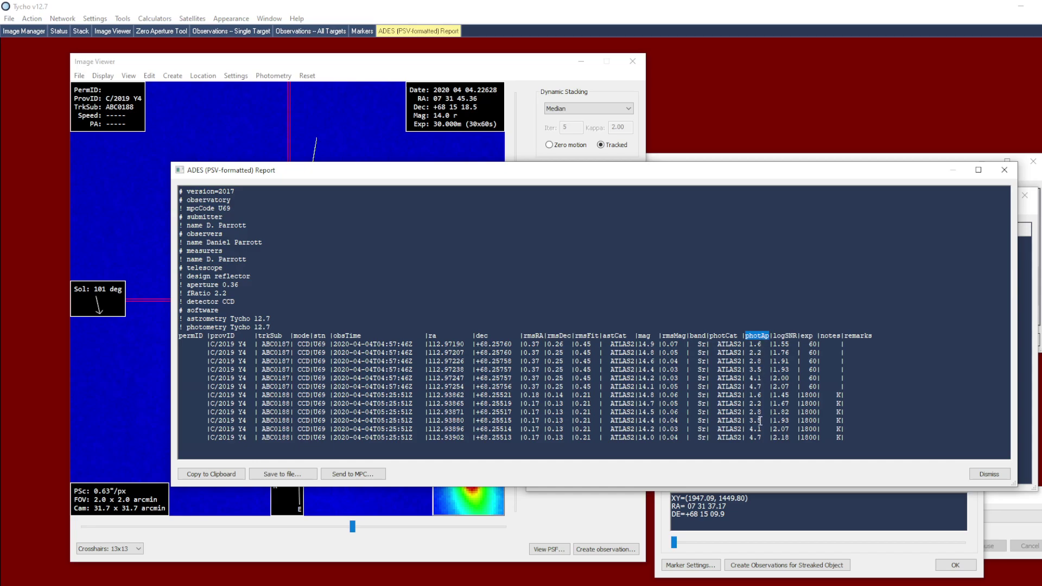
left_click(754, 450)
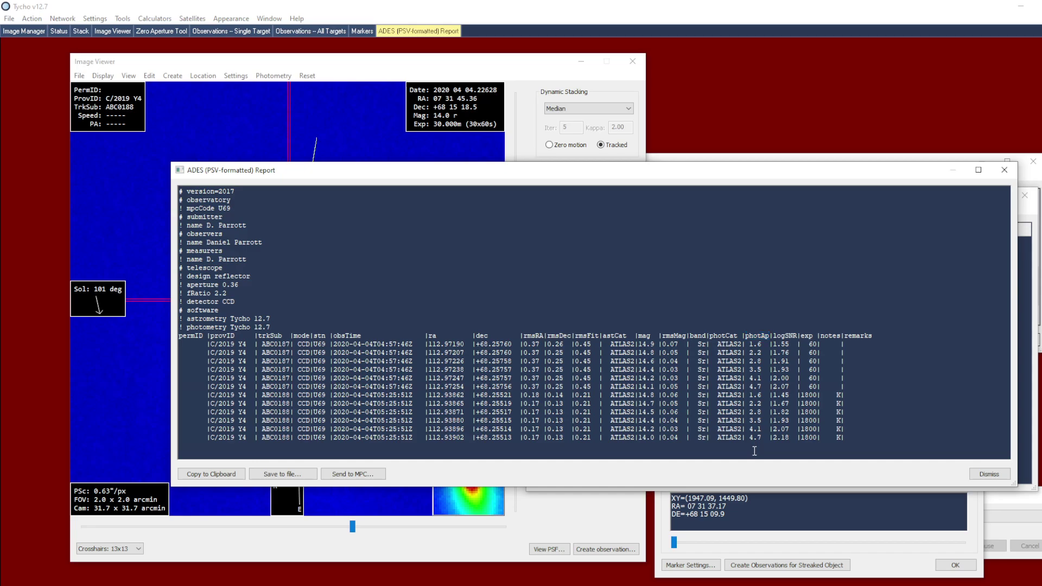